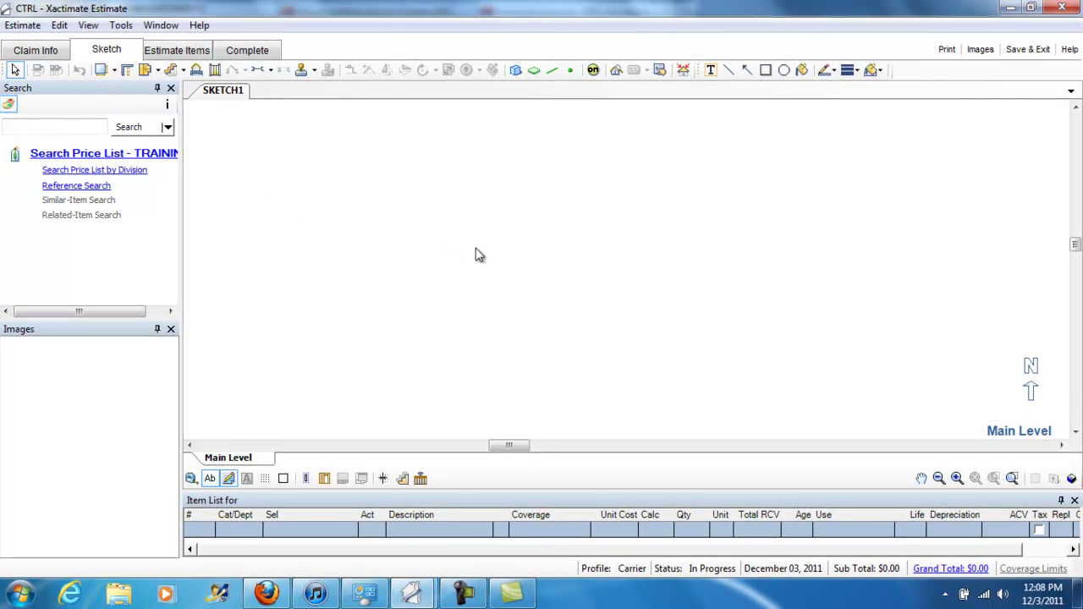
Draw a square room measuring 12' by 12' inside on the Main Level.
click(100, 70)
click(423, 211)
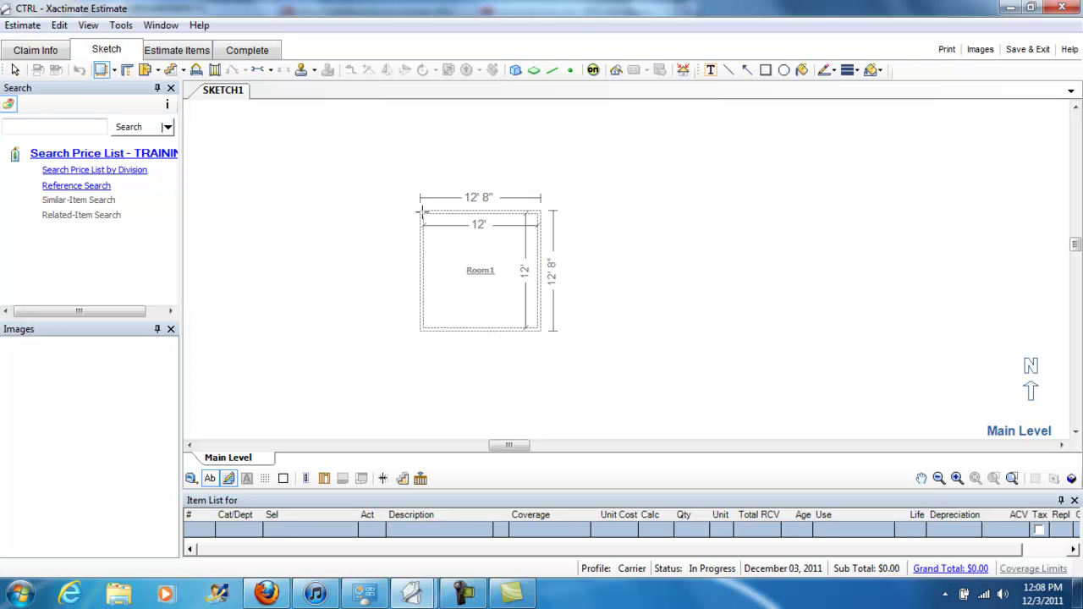
click(385, 224)
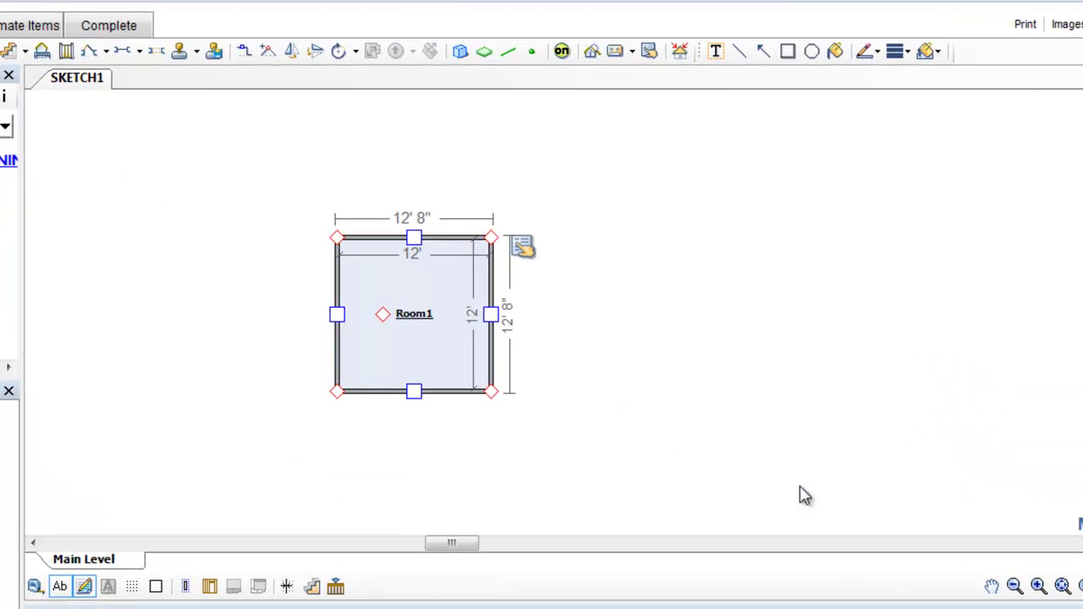
click(1039, 586)
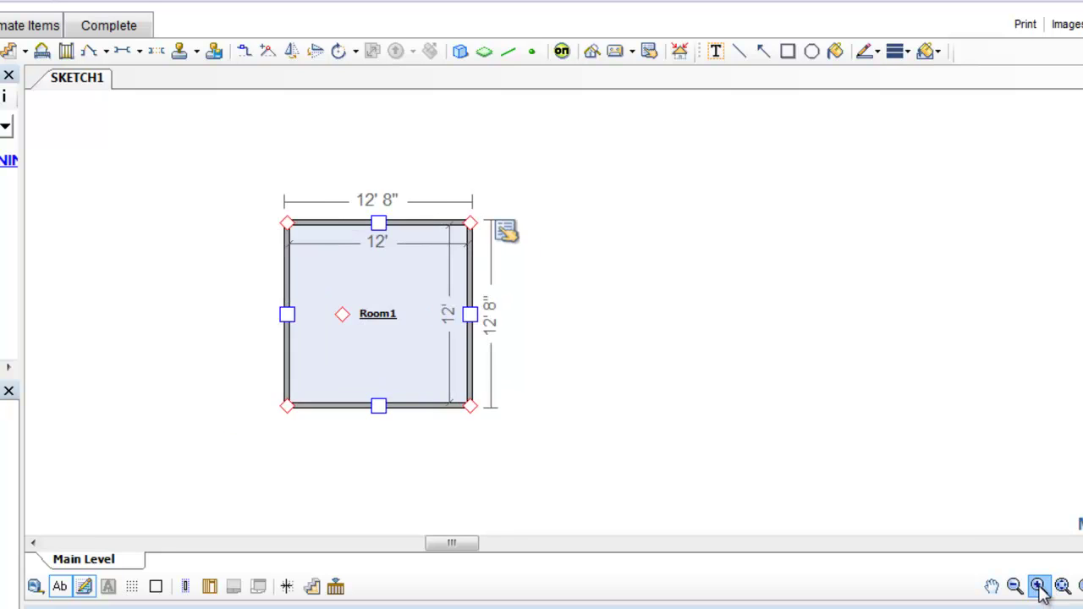
click(1039, 586)
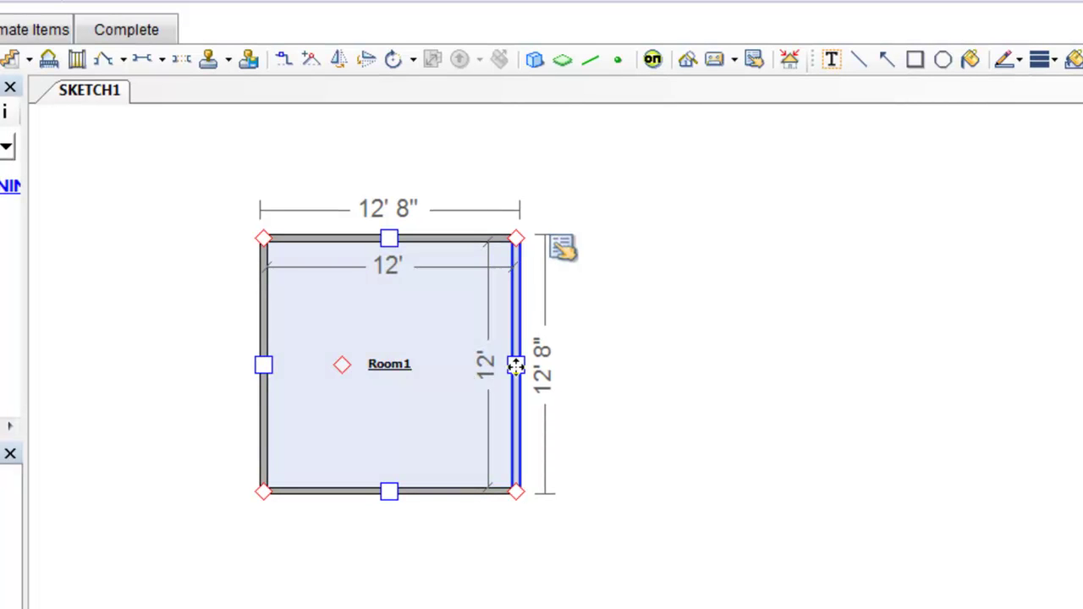
Stretch Room1's east wall outward to widen the room, and undo the change.
drag(516, 366, 694, 381)
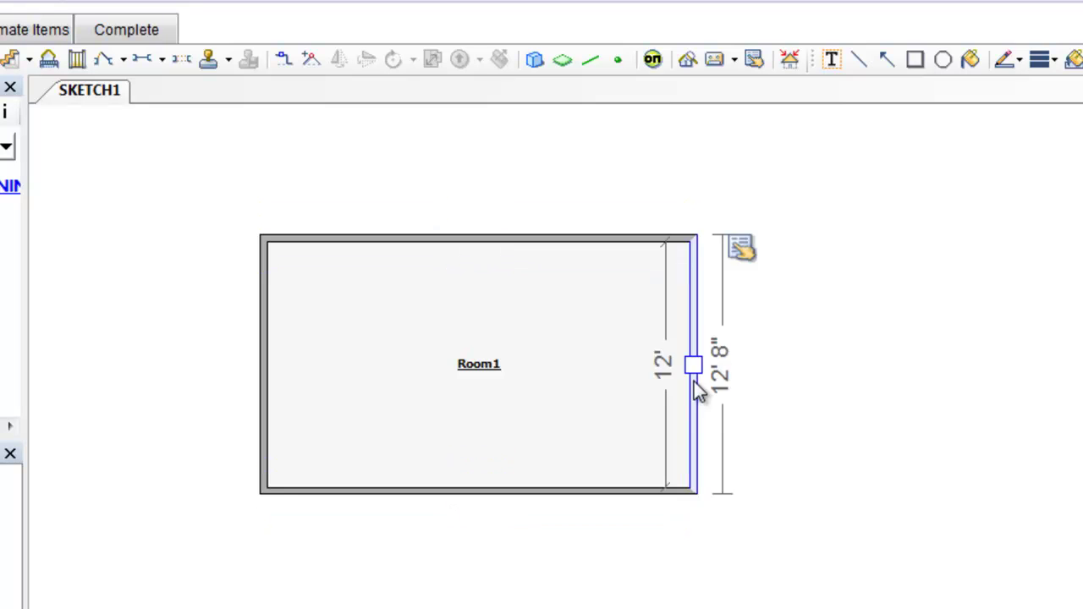
key(ctrl+z)
Pull a second room about 6' 6" wide inside off Room1's east wall, and undo it.
click(359, 389)
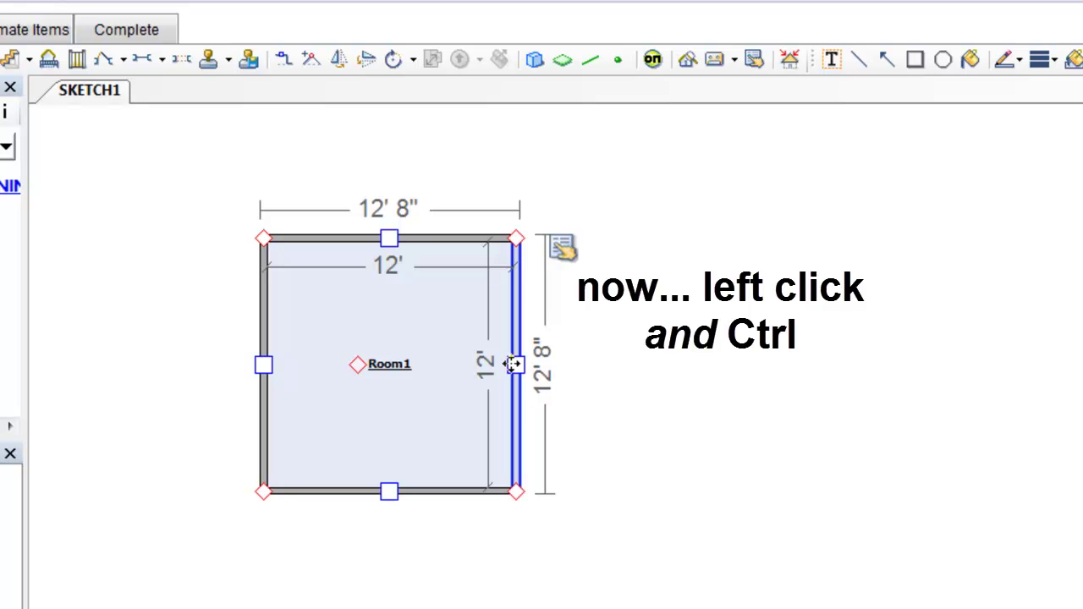
drag(514, 364, 653, 385)
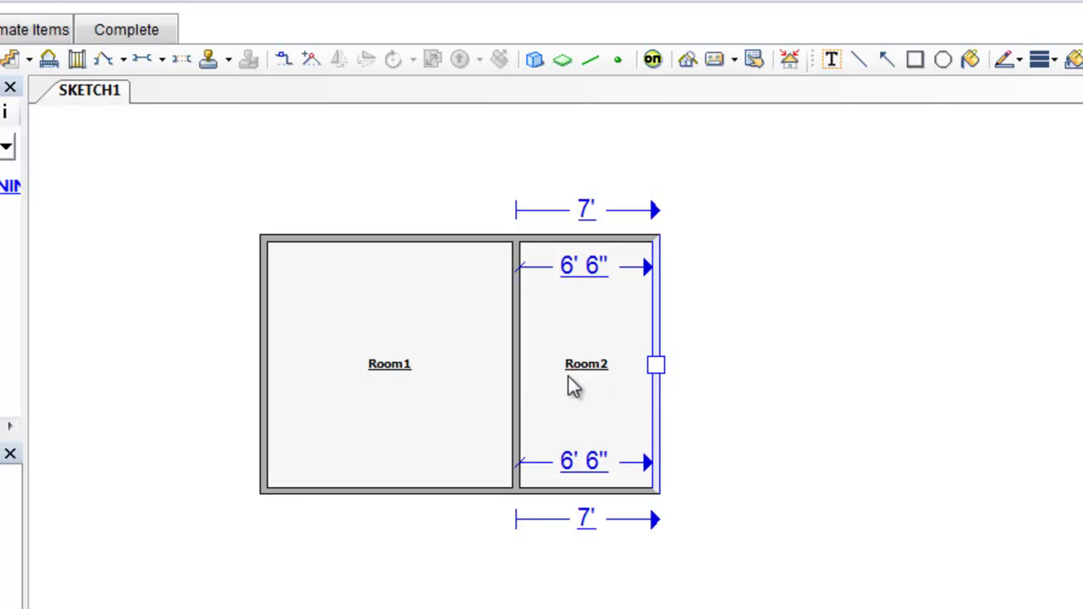
key(ctrl+z)
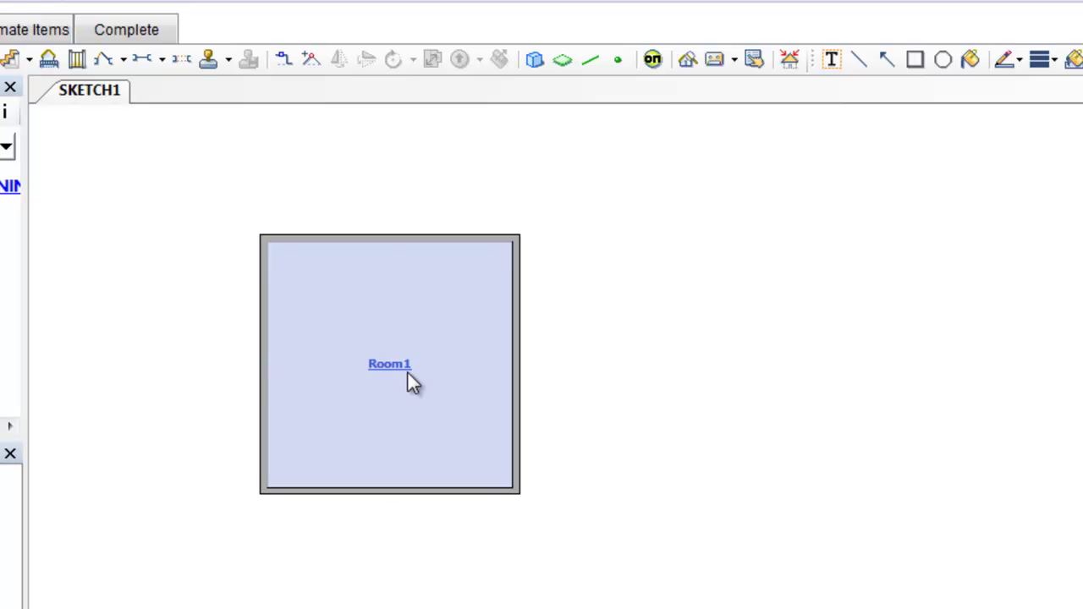
Stretch Room1 eastward to an inside width of about 20' 9", and undo the stretch.
click(419, 374)
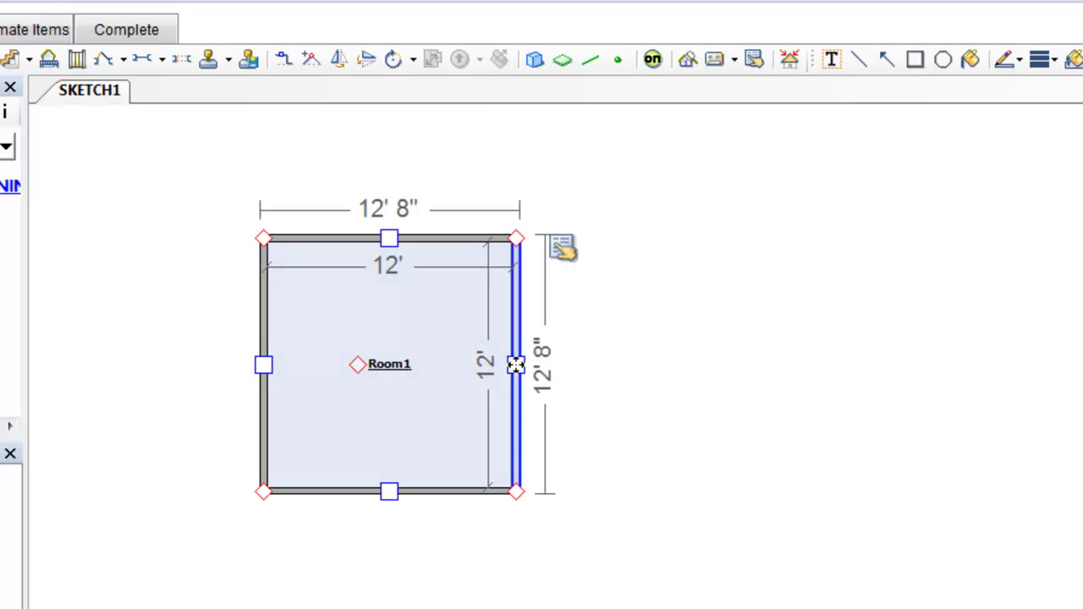
drag(516, 364, 698, 403)
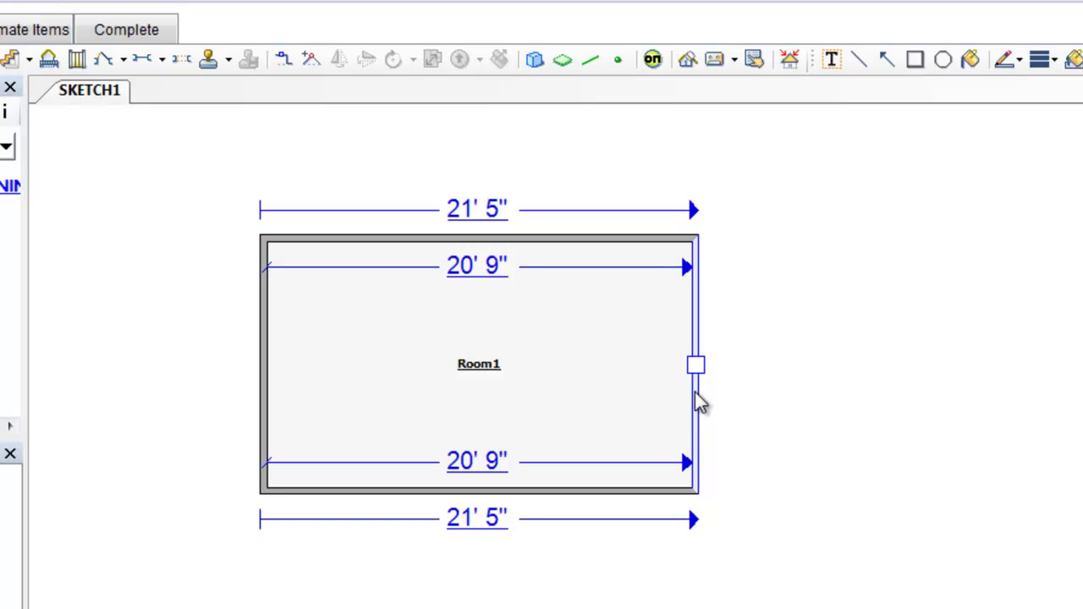
key(ctrl+z)
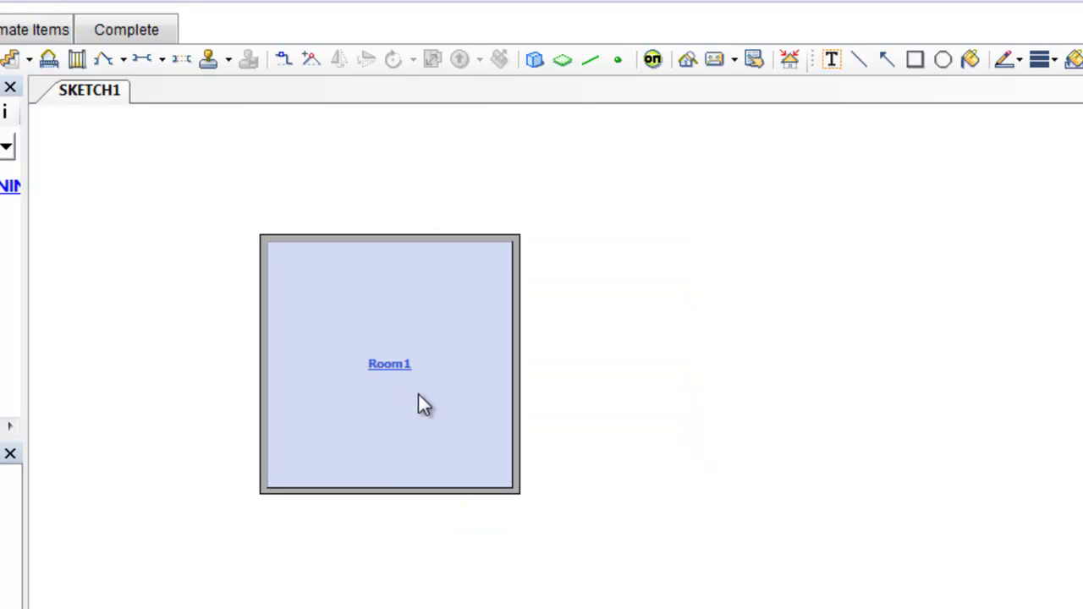
Pull an adjoining room about 7' 8" wide inside off Room1's east wall, keeping Room1's size, and select Room1.
click(421, 401)
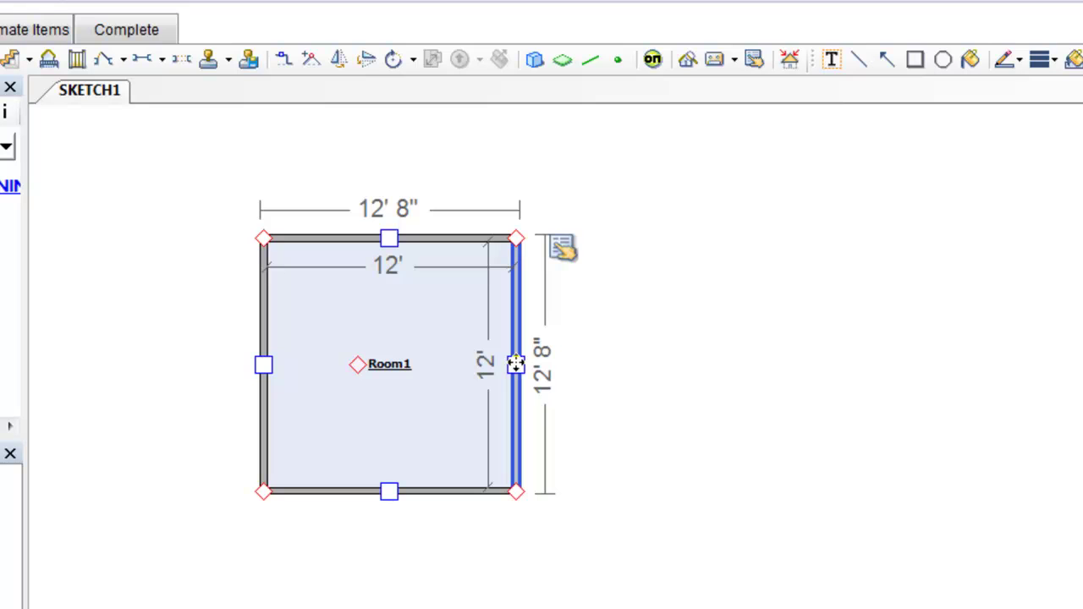
drag(516, 363, 681, 393)
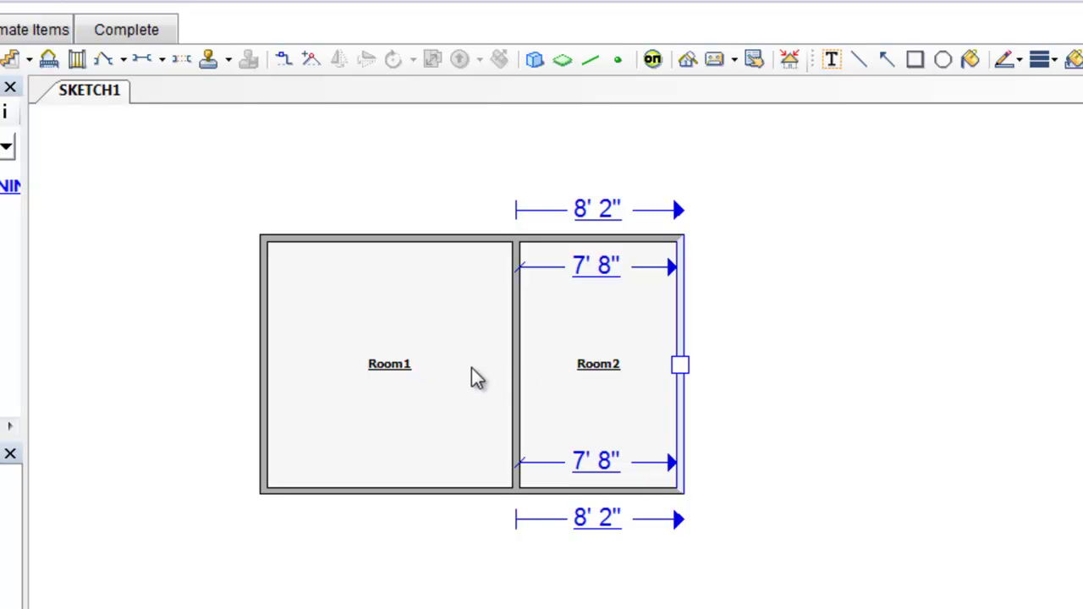
click(398, 332)
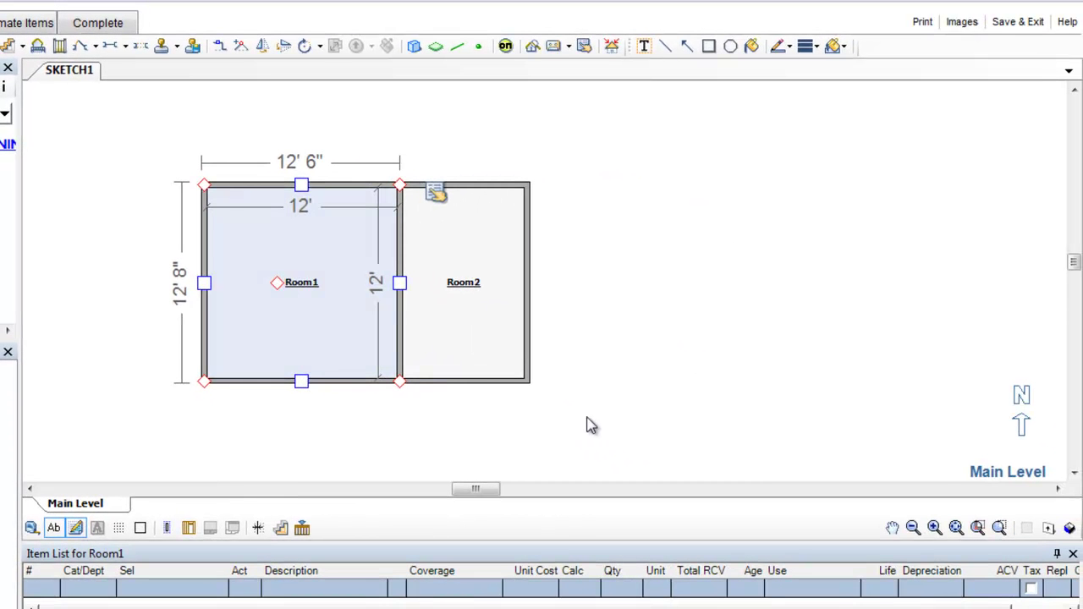
Place a 12' by 12' gable roof east of Room2 and stretch it westward to about 20' 8" long.
click(1058, 489)
click(1057, 489)
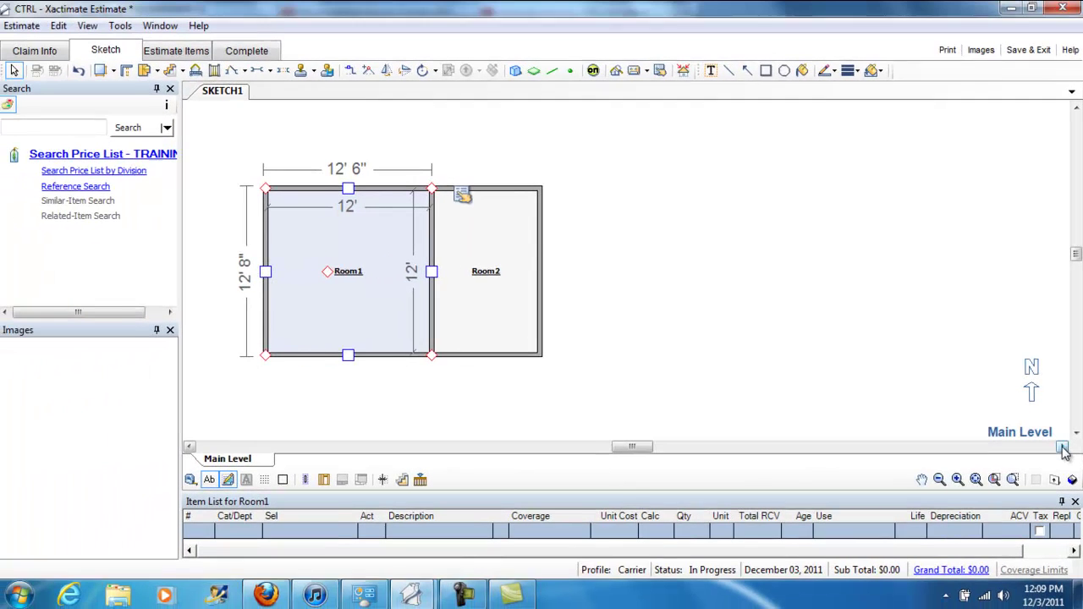
click(145, 72)
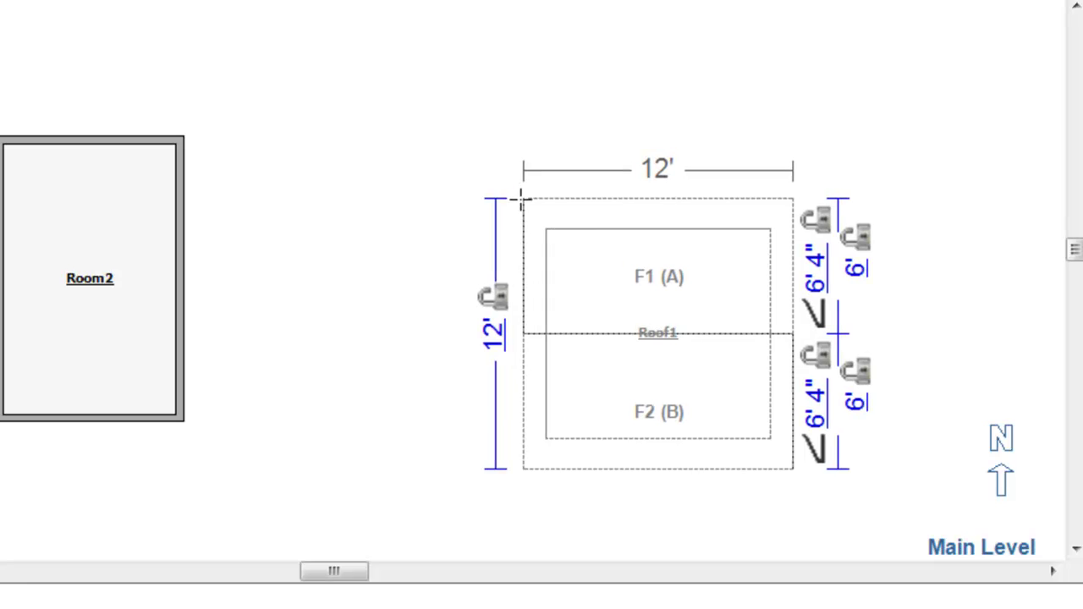
click(510, 201)
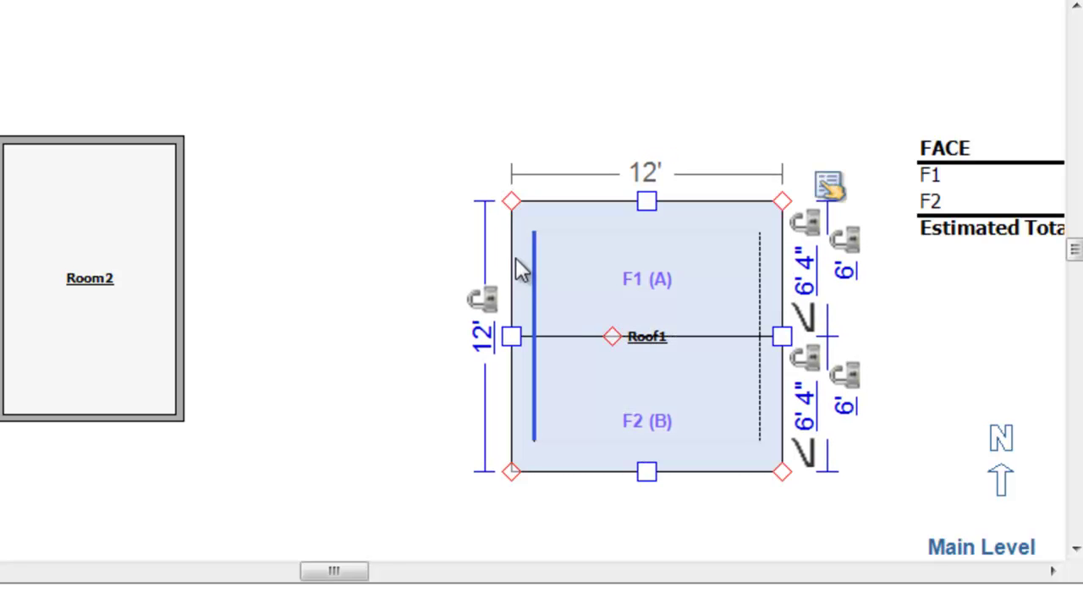
drag(514, 335, 317, 336)
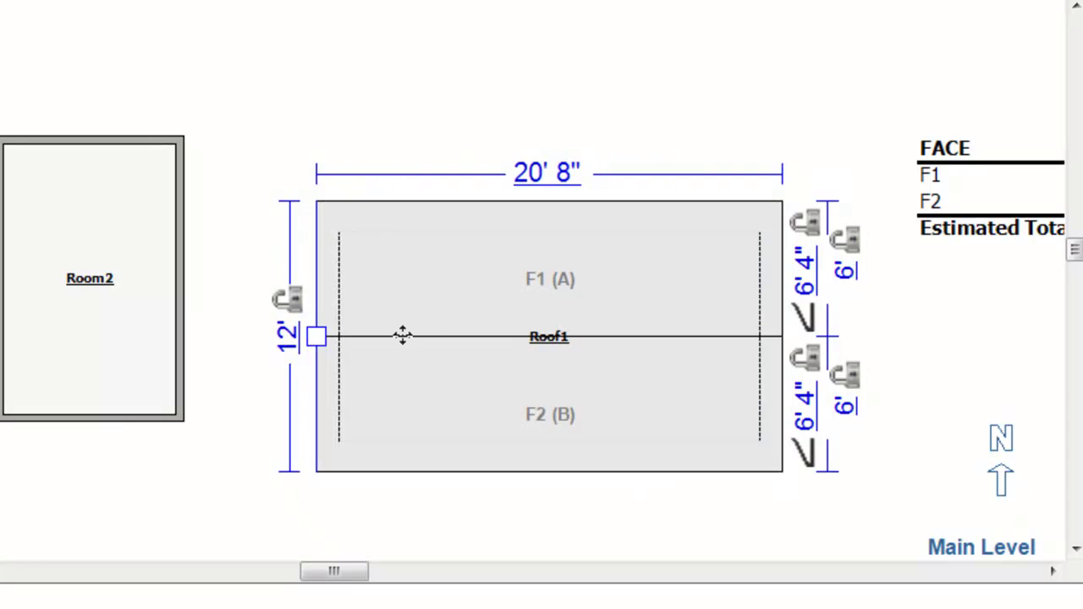
key(Escape)
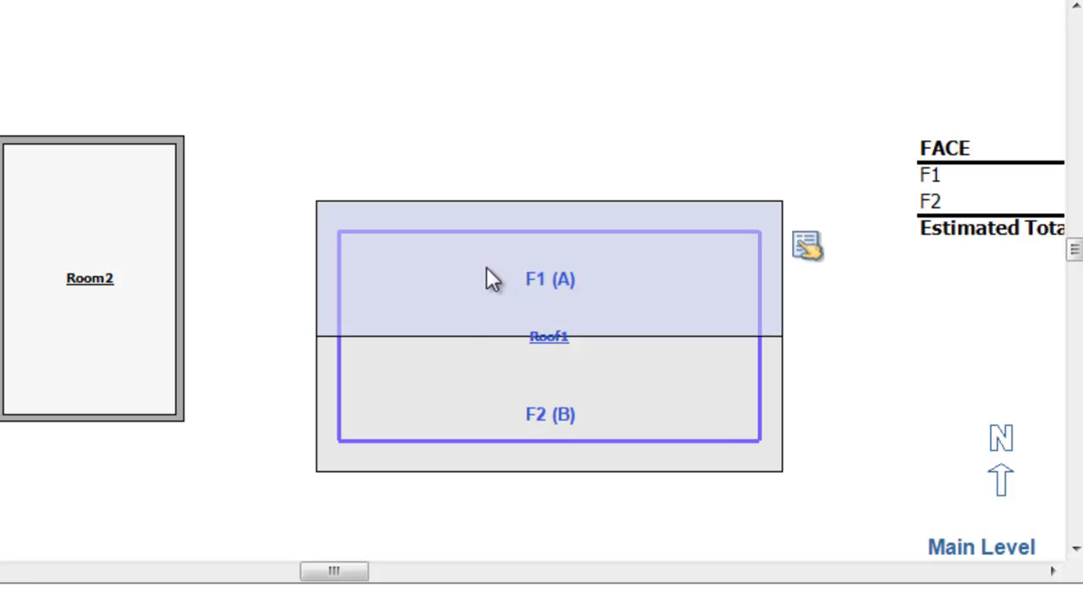
Break Roof1's north eave and pull out an attached gable roof about 7' 3" wide and 3' 7" long from its west segment.
click(522, 353)
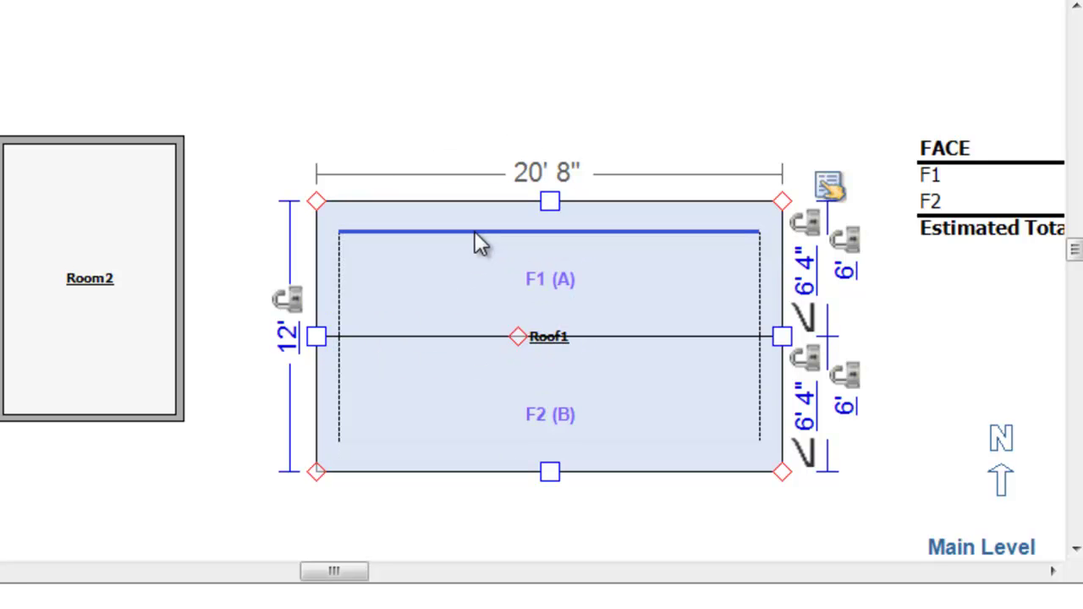
key(b)
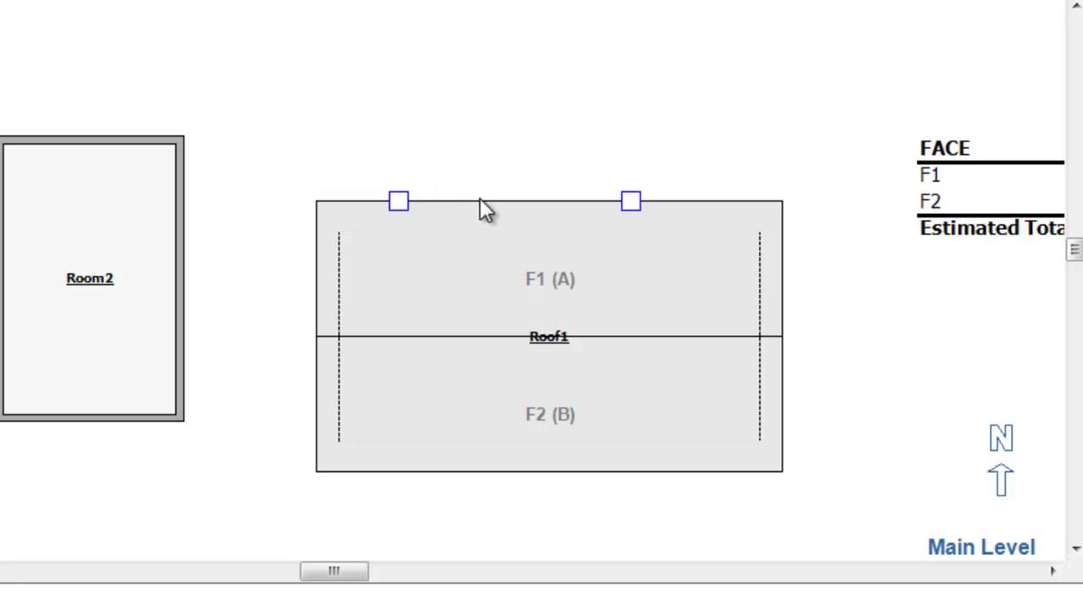
drag(399, 201, 395, 149)
click(601, 270)
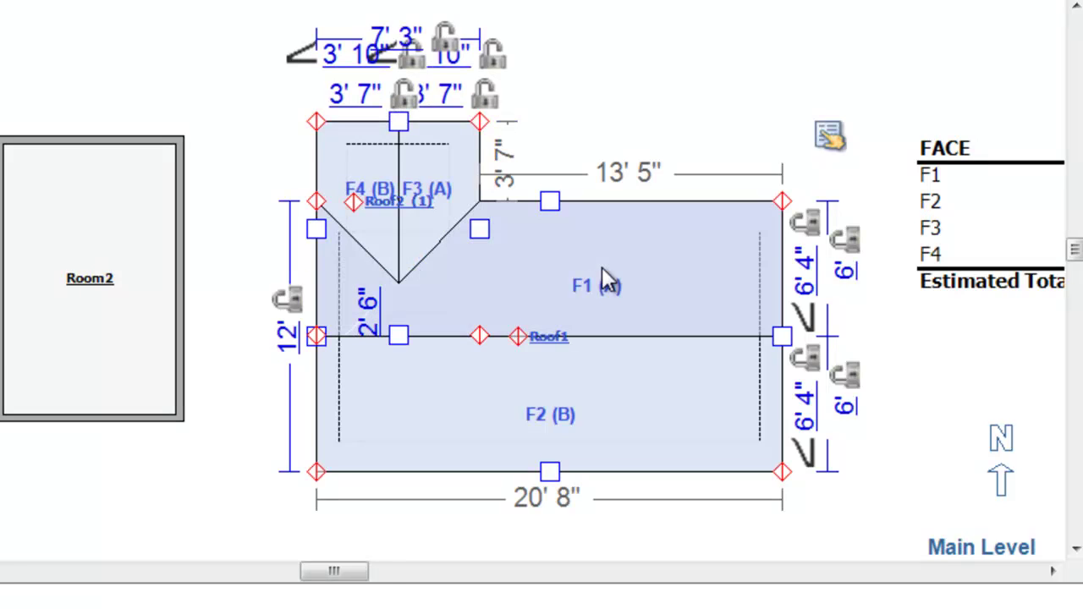
click(631, 91)
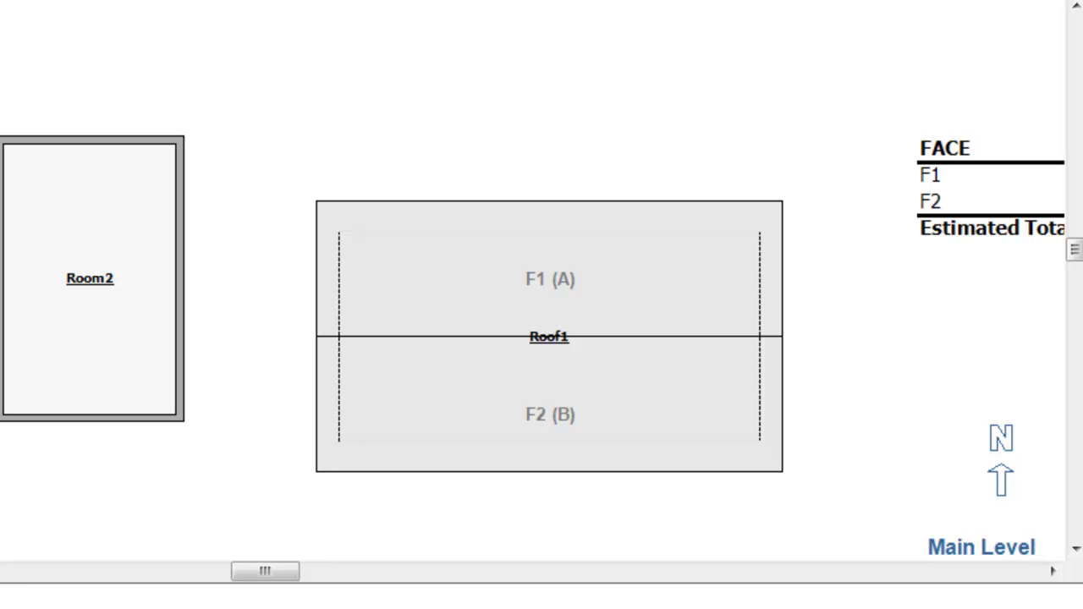
Break Roof1's north eave and stretch only its west segment outward without creating a new roof.
click(508, 200)
drag(412, 201, 412, 69)
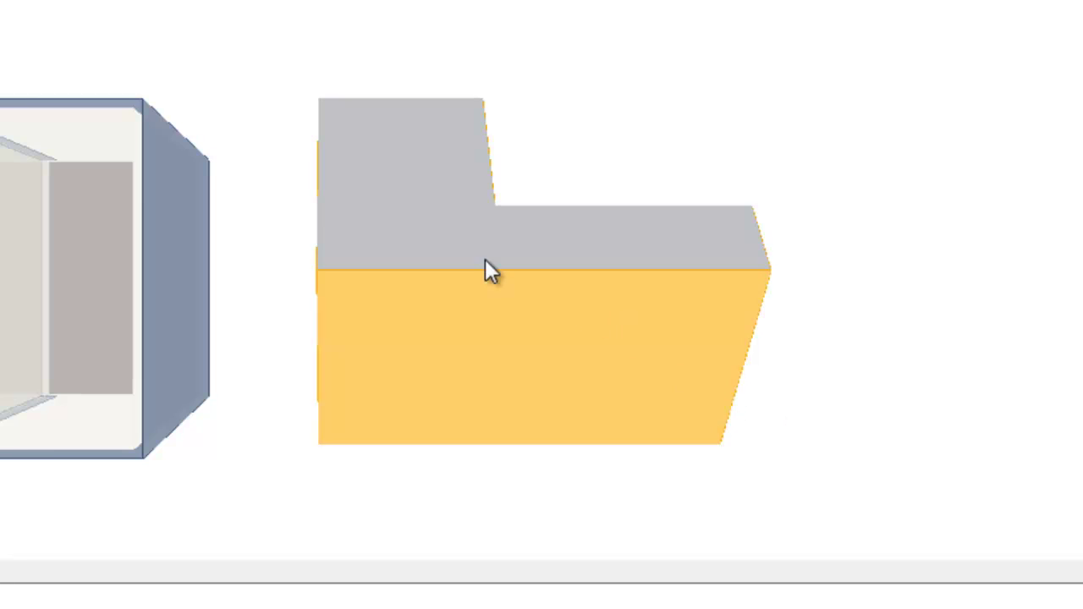
Examine the stretched eave from another angle in 3D, and undo the stretch and eave break back in plan view.
drag(486, 269, 1078, 378)
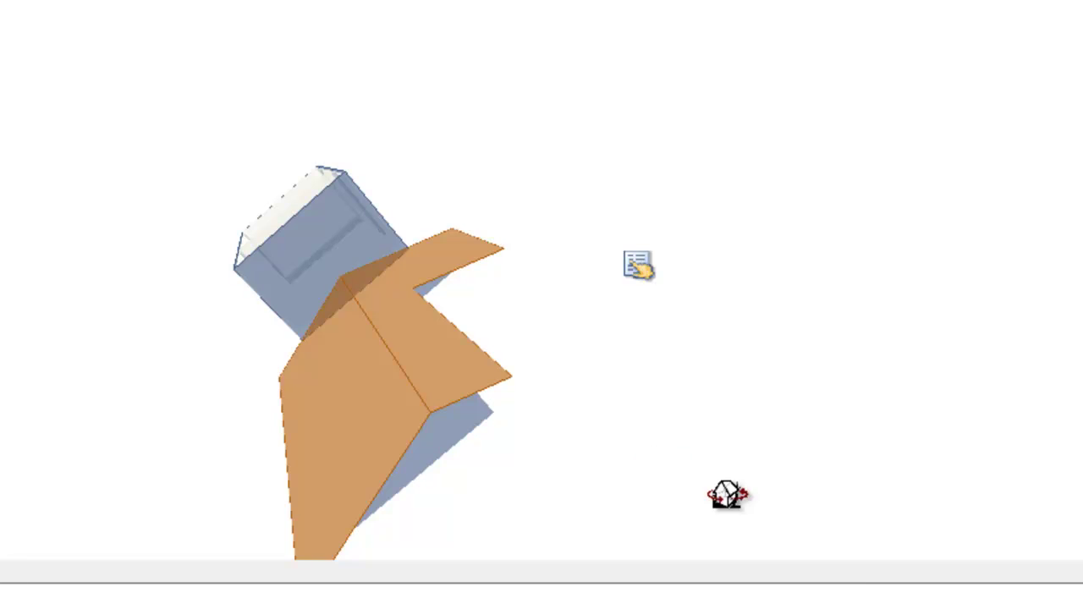
key(ctrl+Tab)
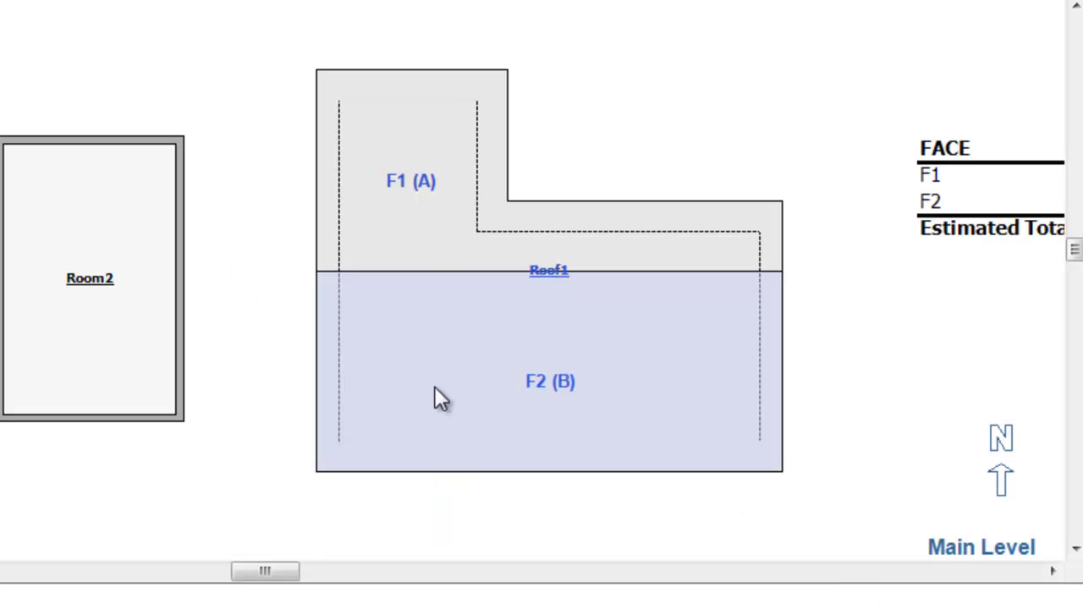
key(ctrl+z)
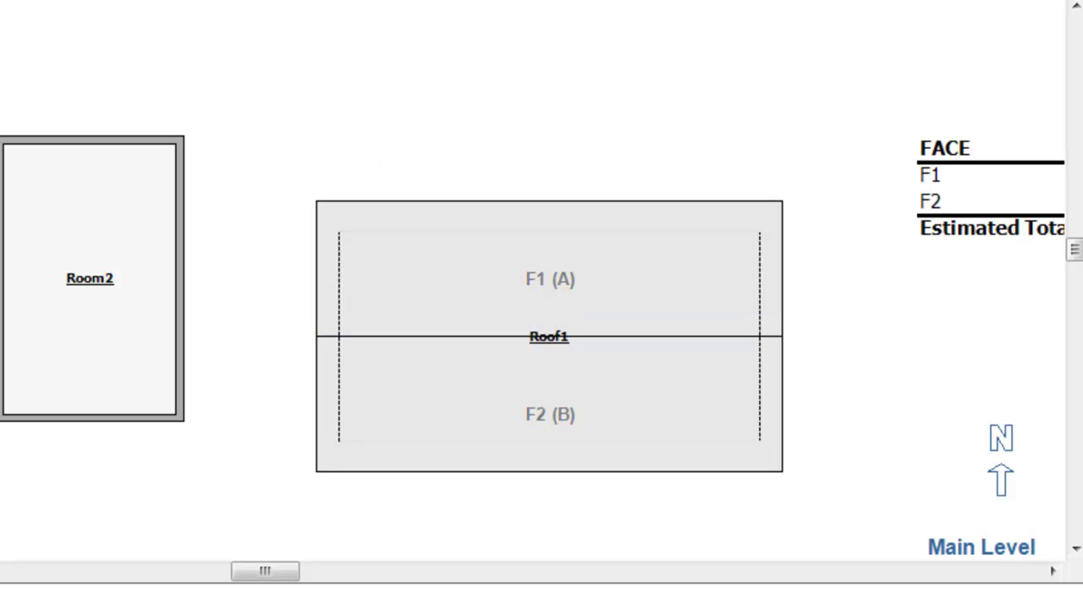
Break the north eave again and pull out an attached gable about 5' 6" long, widening each half to about 4' 8".
click(486, 202)
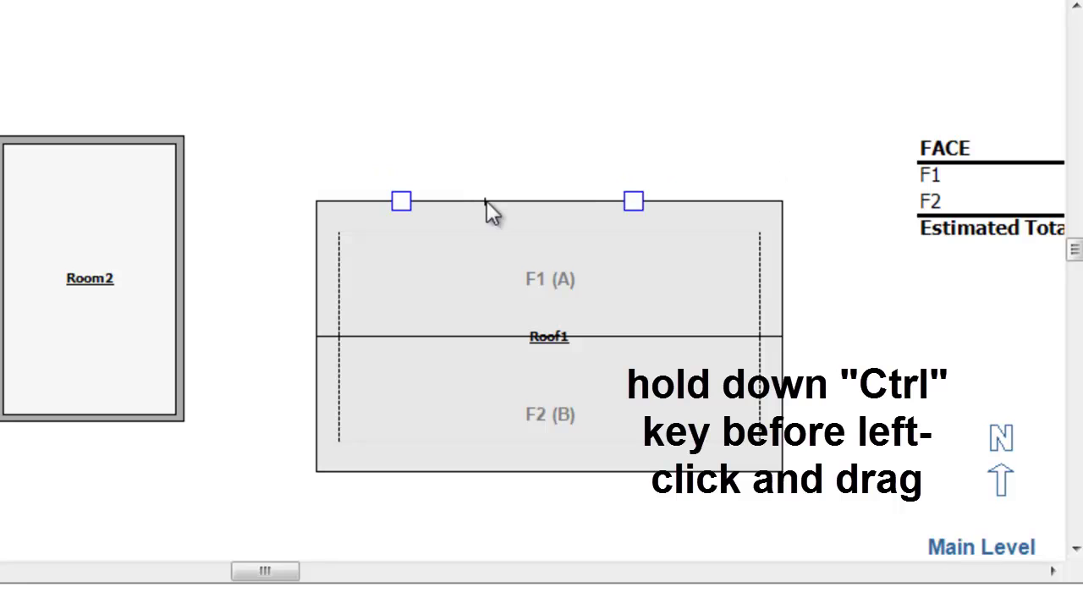
click(401, 201)
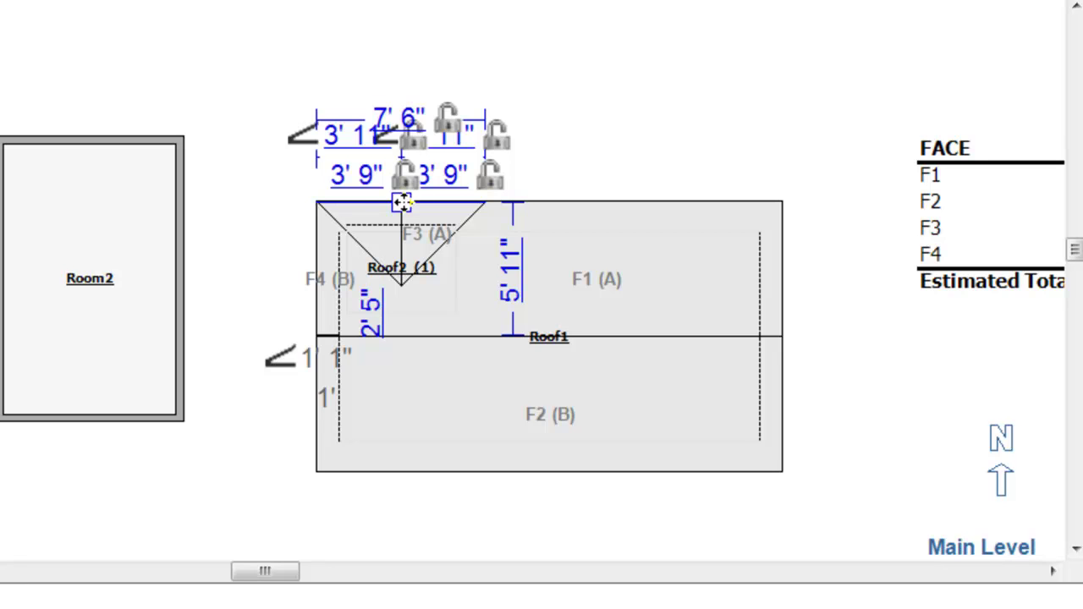
drag(402, 202, 401, 78)
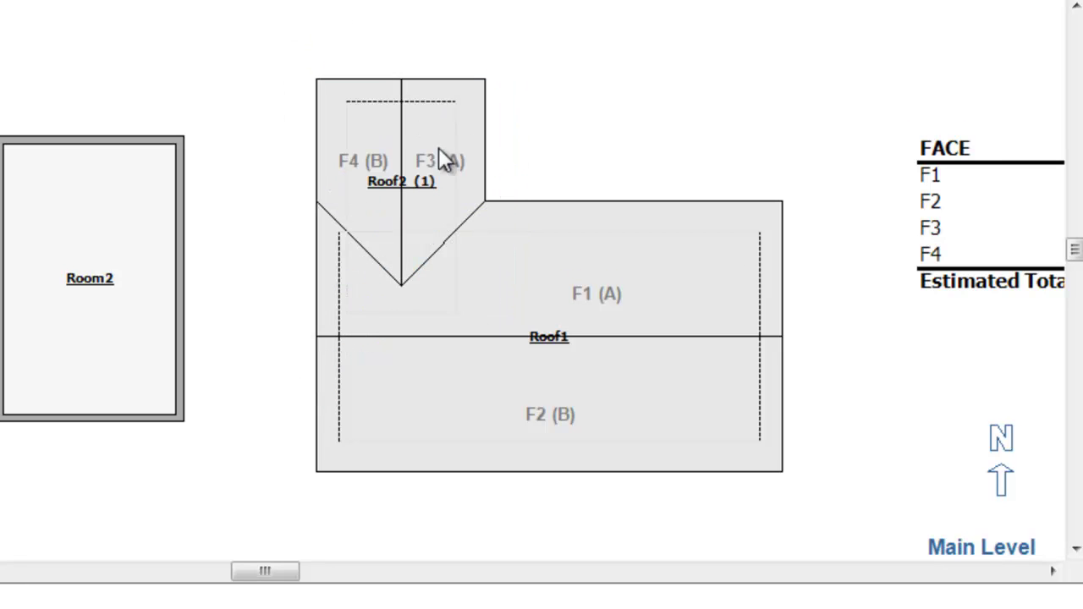
click(391, 172)
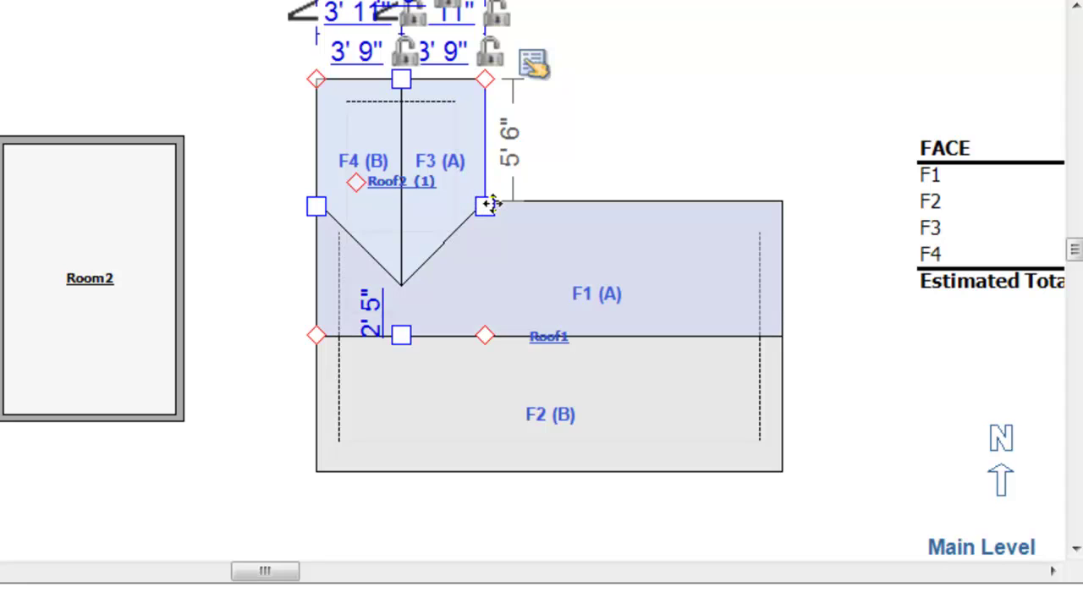
drag(486, 205, 528, 206)
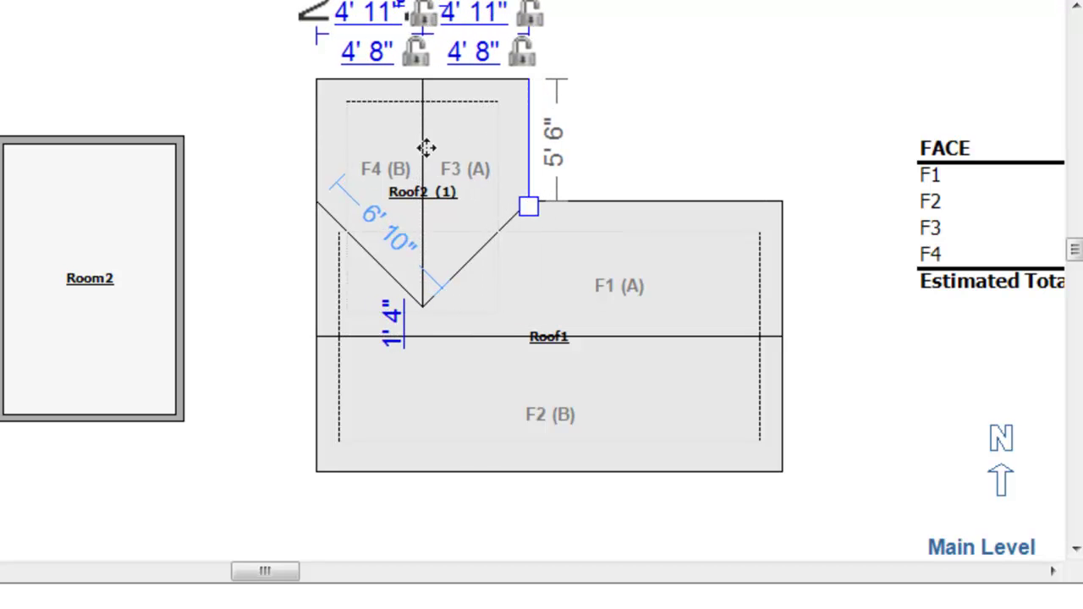
Select both roofs together to inspect them, and delete only the attached north gable roof.
click(425, 148)
shift+click(540, 266)
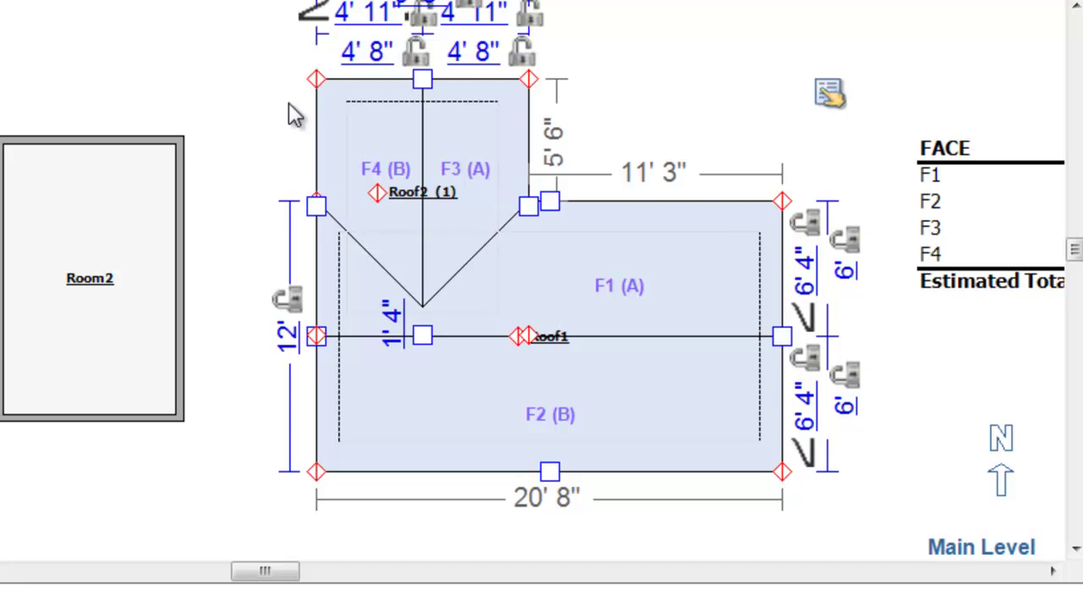
click(385, 139)
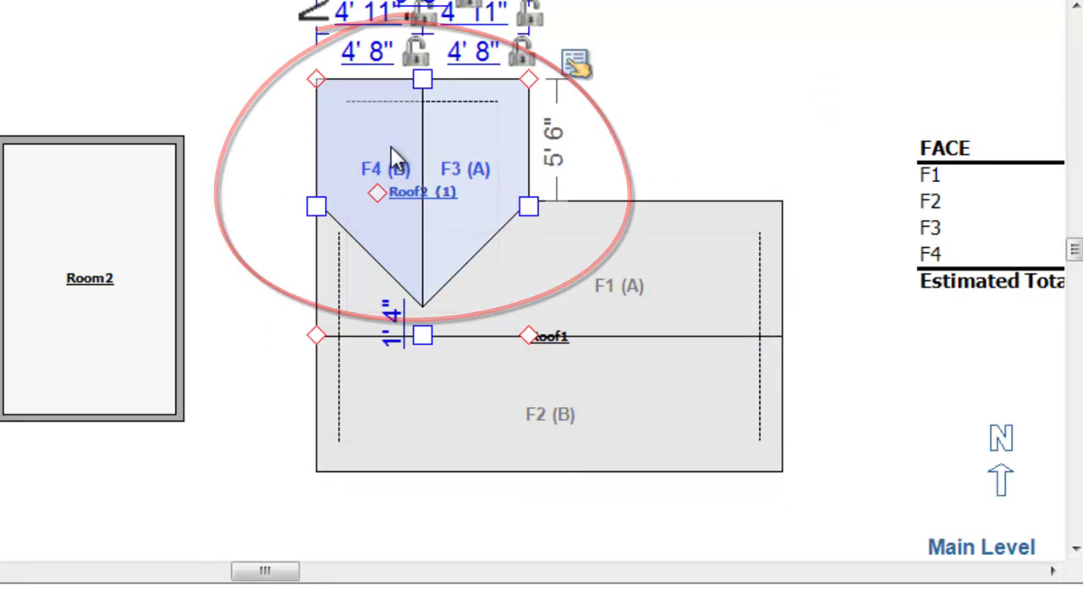
key(Delete)
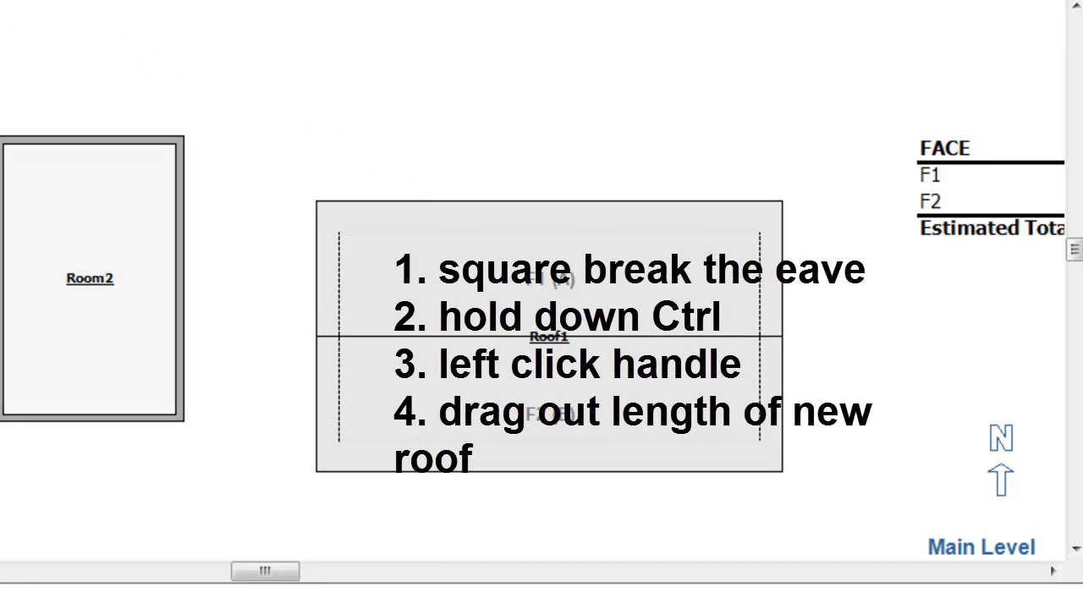
Square break Roof1's north eave 7' from its west corner and pull the west segment out as an attached gable about 5' 8" long.
click(474, 201)
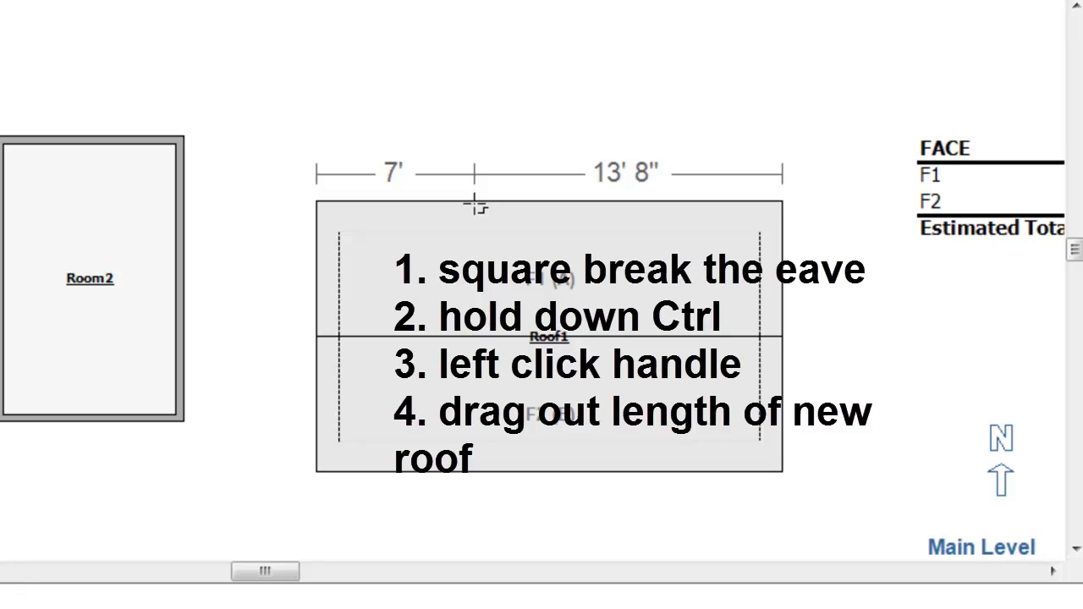
click(474, 201)
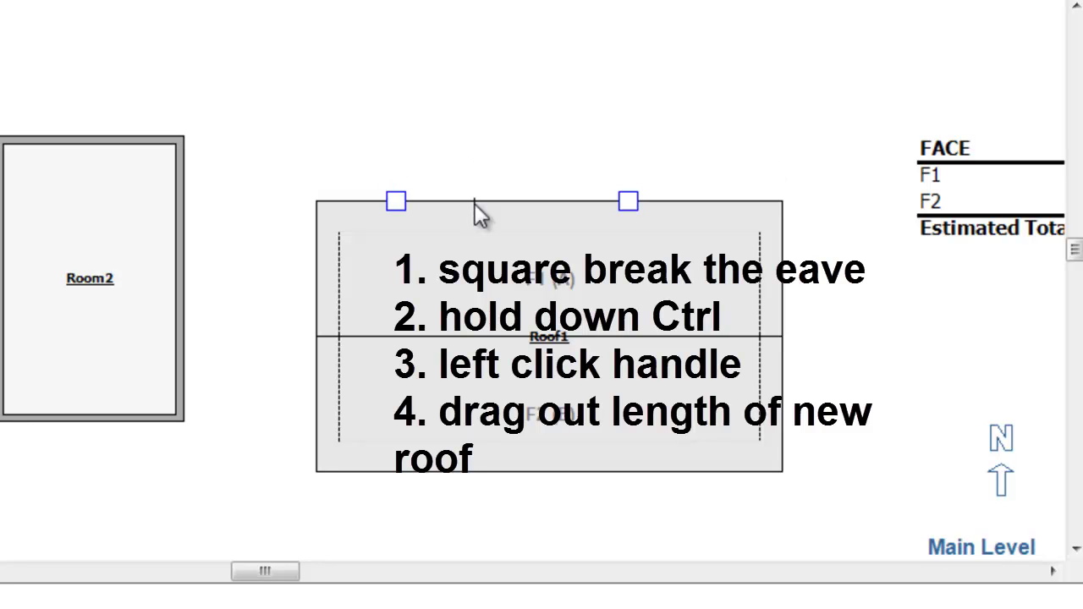
ctrl+click(396, 201)
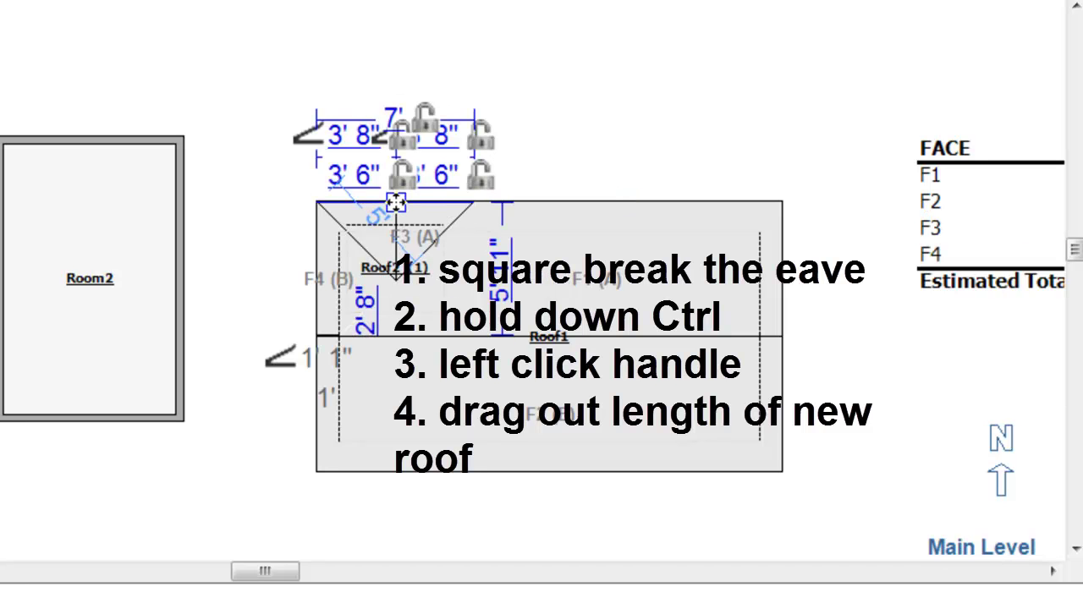
drag(396, 201, 394, 76)
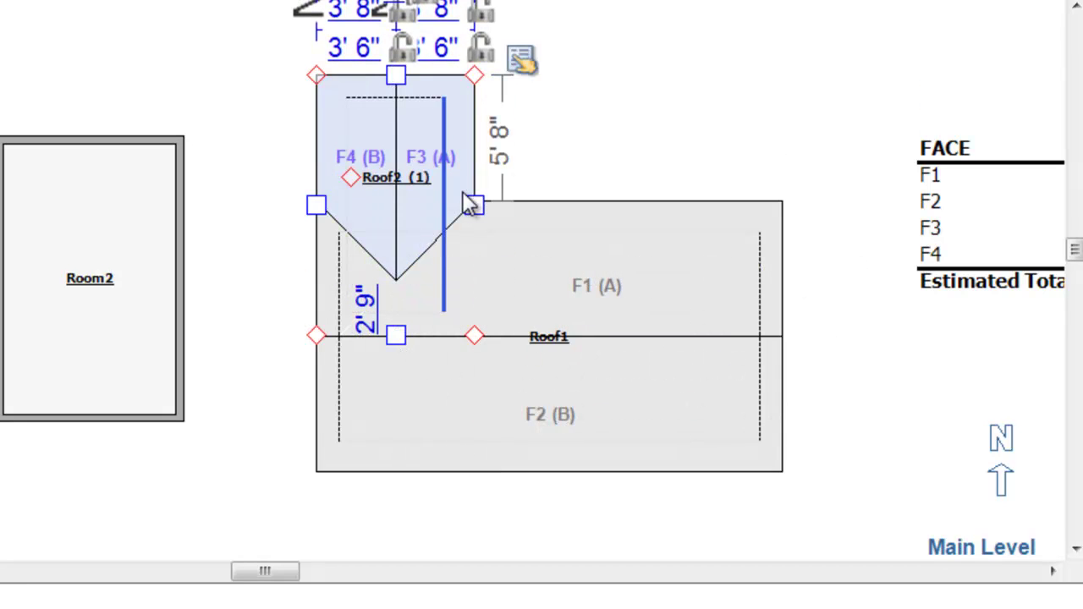
Widen the attached north gable eastward, leaving about 12' 4" of Roof1's north eave, and select Roof1 to inspect the intersection.
drag(473, 204, 504, 204)
click(552, 297)
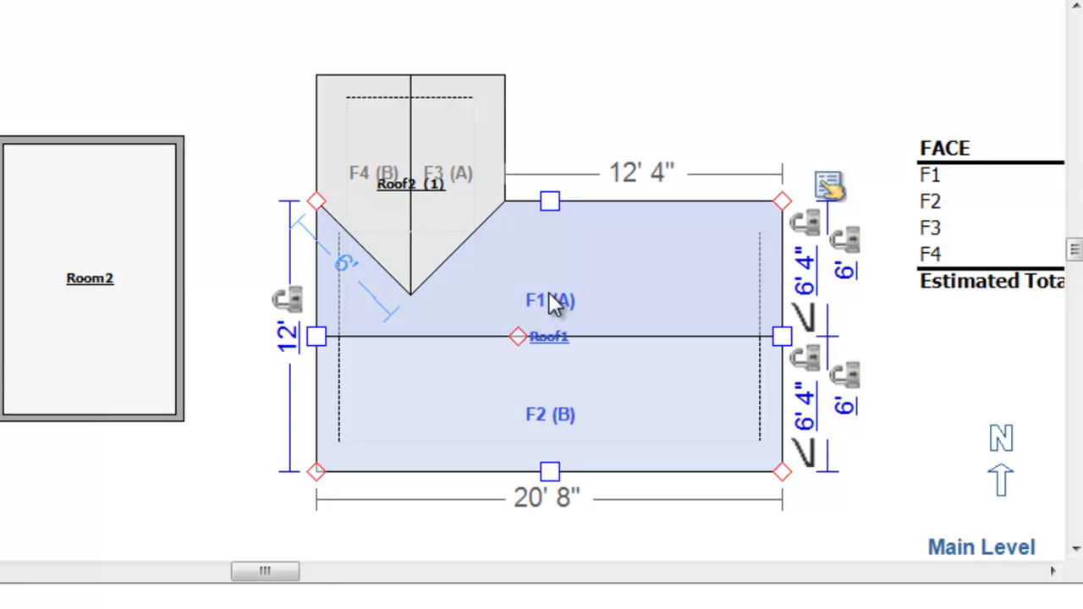
click(613, 80)
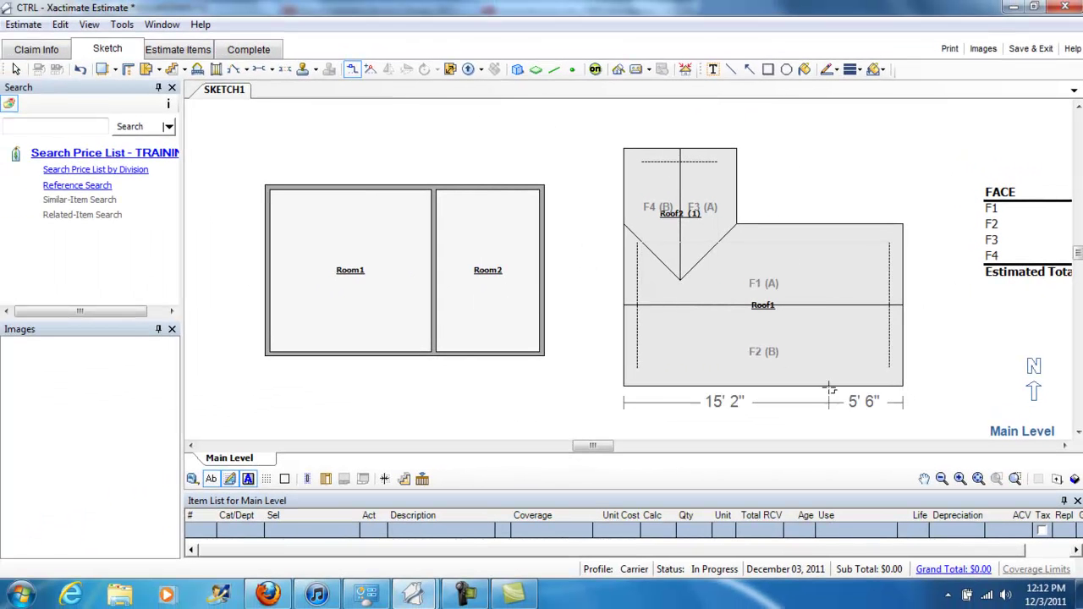
Square break Roof1's south eave about 5' 10" from the east corner and pull out an attached gable about 5' 7" long.
click(824, 386)
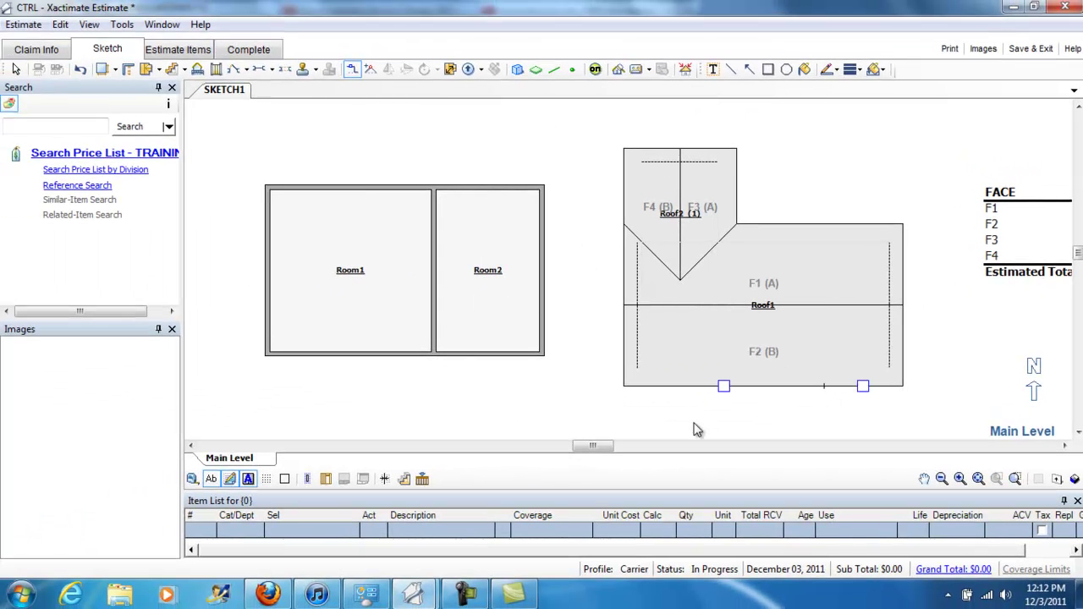
ctrl+click(863, 385)
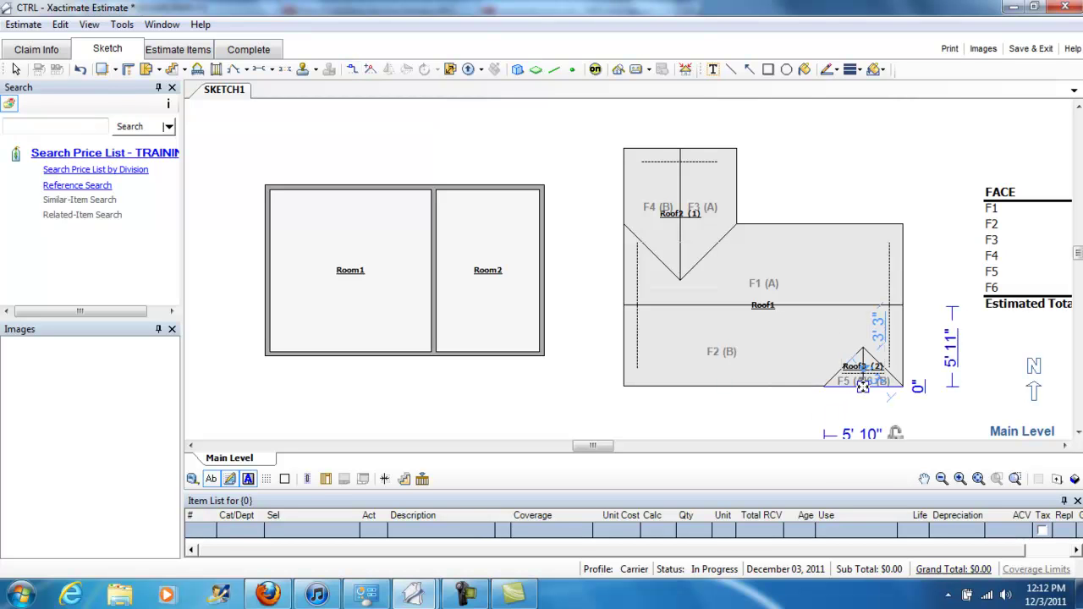
drag(862, 385, 863, 427)
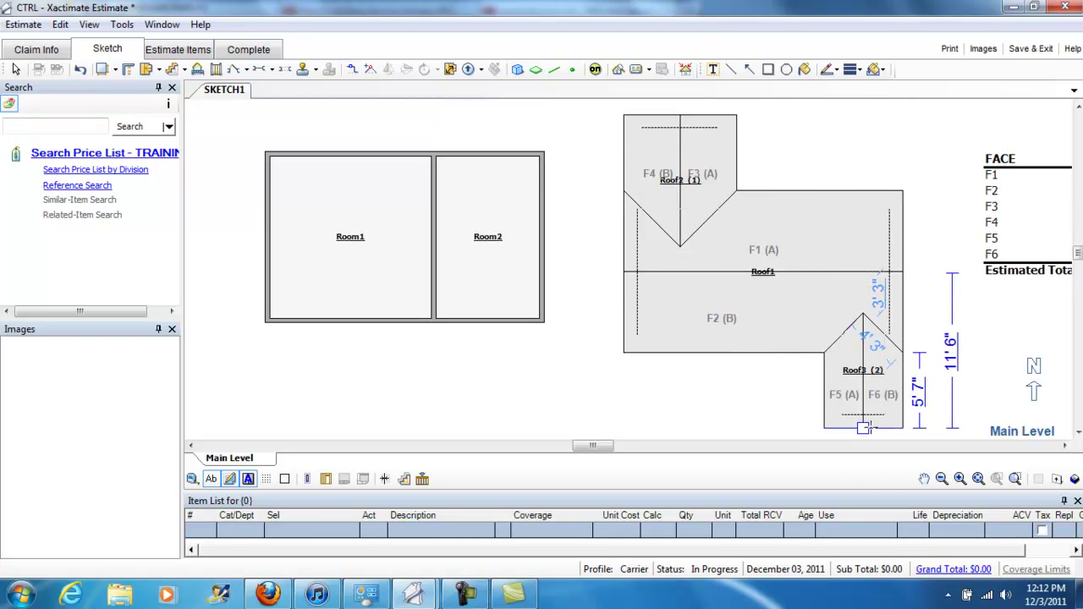